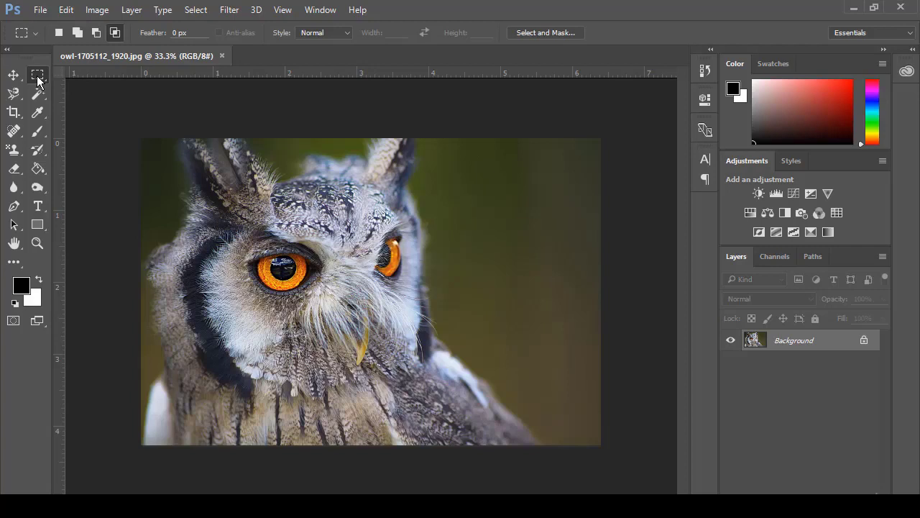
- Show the marquee flyout with the rectangular, elliptical, single row and single column tools
right_click(42, 75)
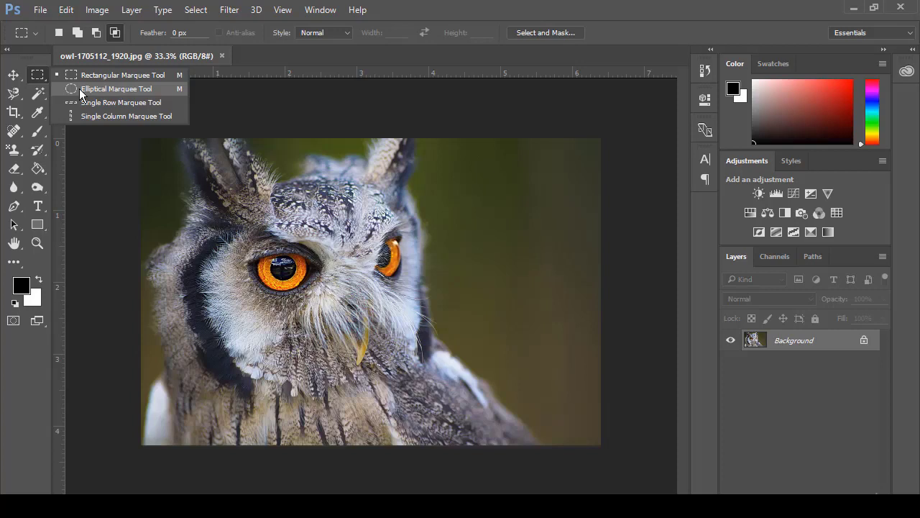
- Draw a large elliptical selection over the owl's face, then deselect it
left_click(79, 89)
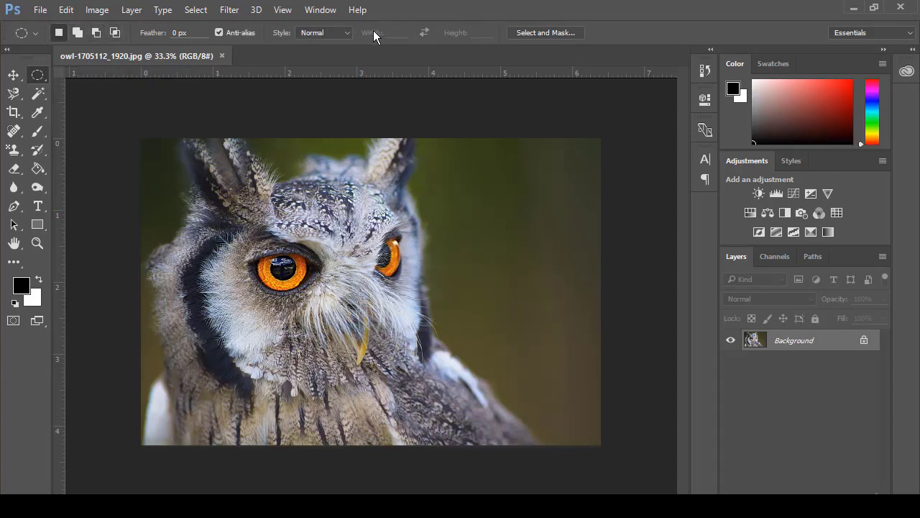
mouse_move(251, 189)
left_mouse_down()
mouse_move(437, 361)
mouse_move(456, 390)
mouse_move(434, 385)
mouse_move(464, 411)
left_mouse_up()
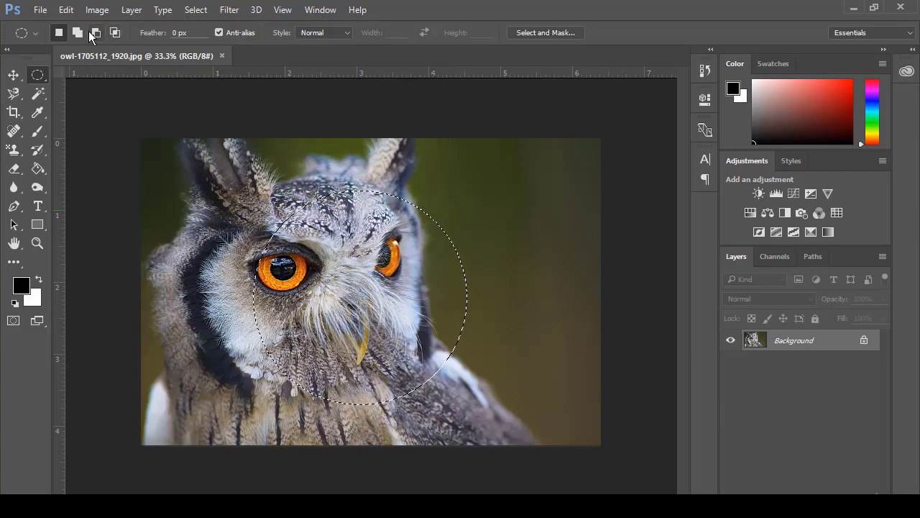
key("ctrl+d")
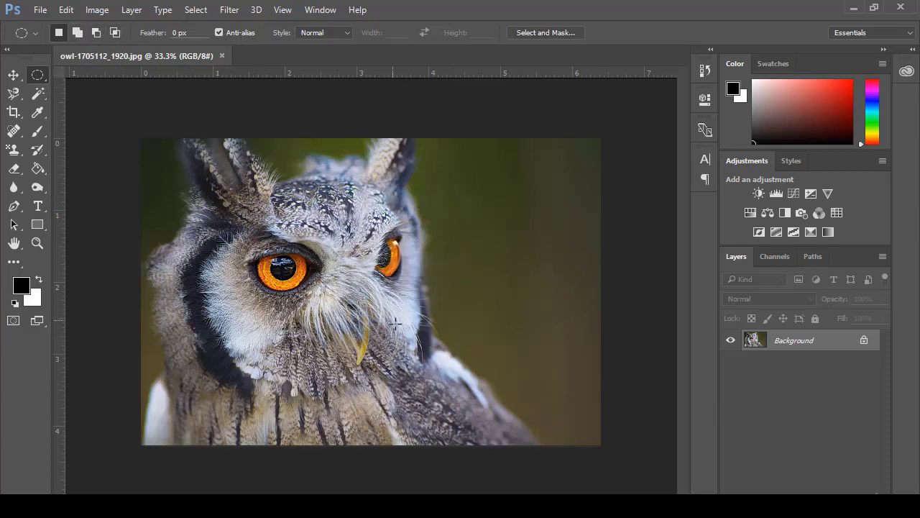
- Combine ellipses near the eye with Subtract and Intersect, then return to New Selection mode
mouse_move(485, 214)
left_mouse_down()
mouse_move(357, 331)
mouse_move(440, 306)
mouse_move(403, 296)
left_mouse_up()
left_click(95, 32)
left_click_drag(499, 180, 379, 410)
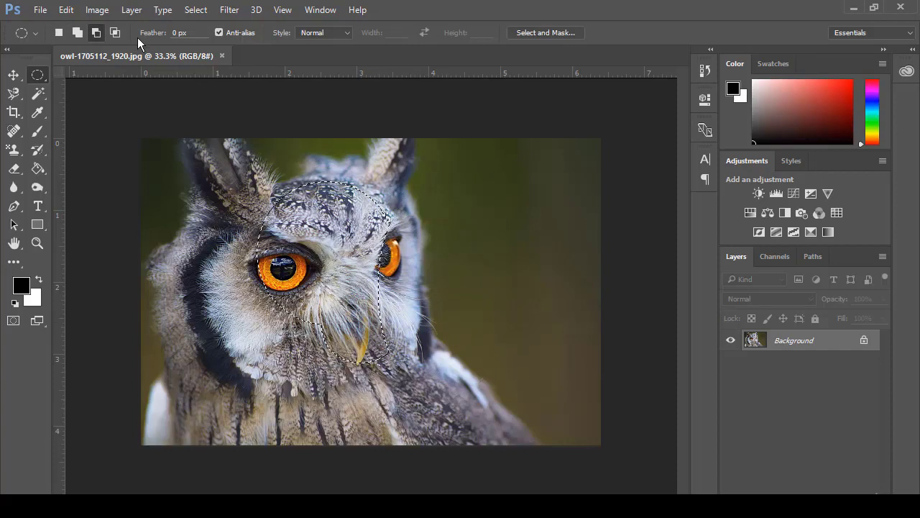
left_click(114, 33)
mouse_move(413, 164)
left_mouse_down()
mouse_move(306, 248)
mouse_move(281, 284)
left_mouse_up()
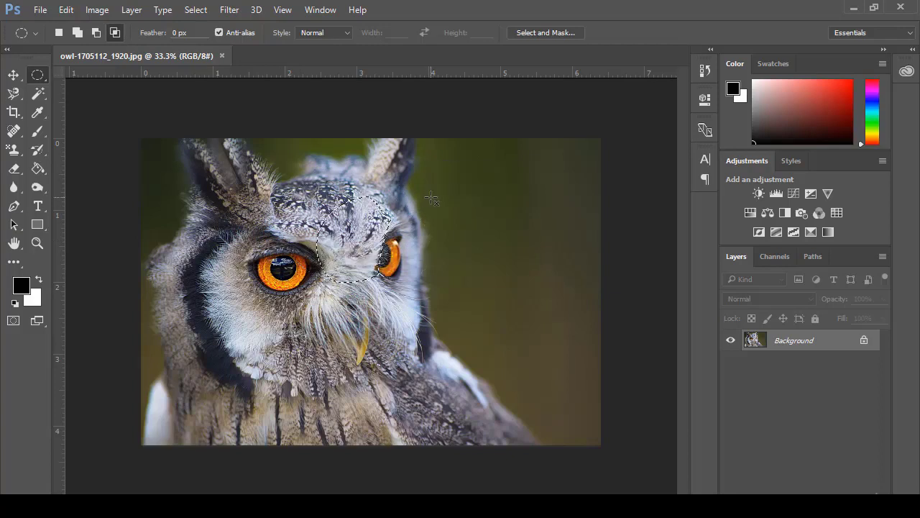
left_click(62, 33)
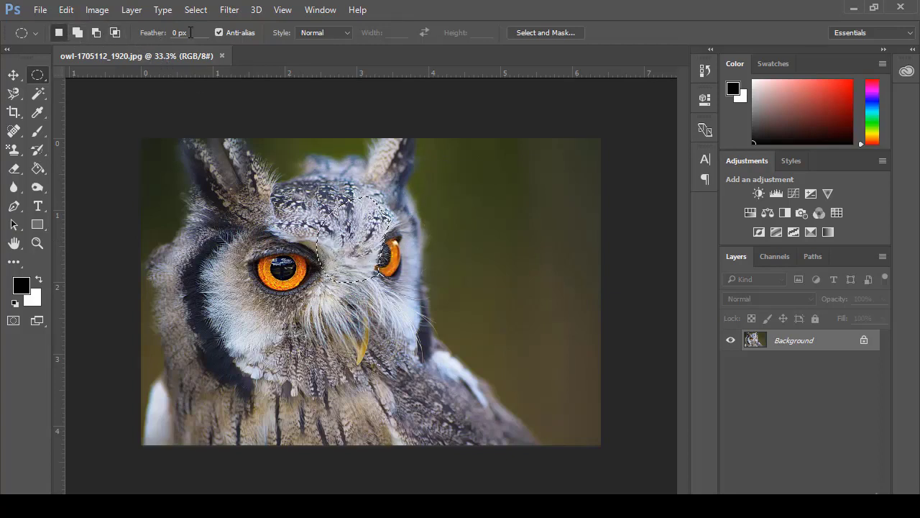
- Set feather to 50 px and draw an ellipse around the owl's left eye
left_click(190, 32)
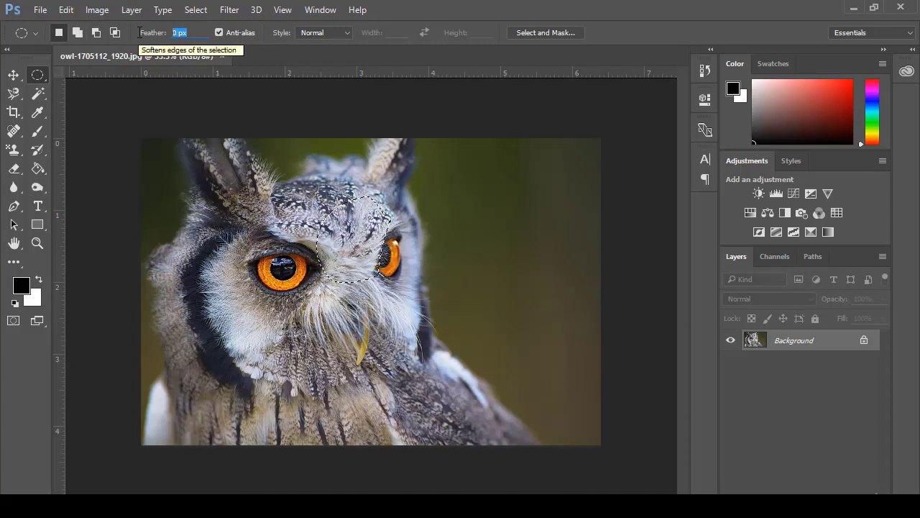
key("Up")
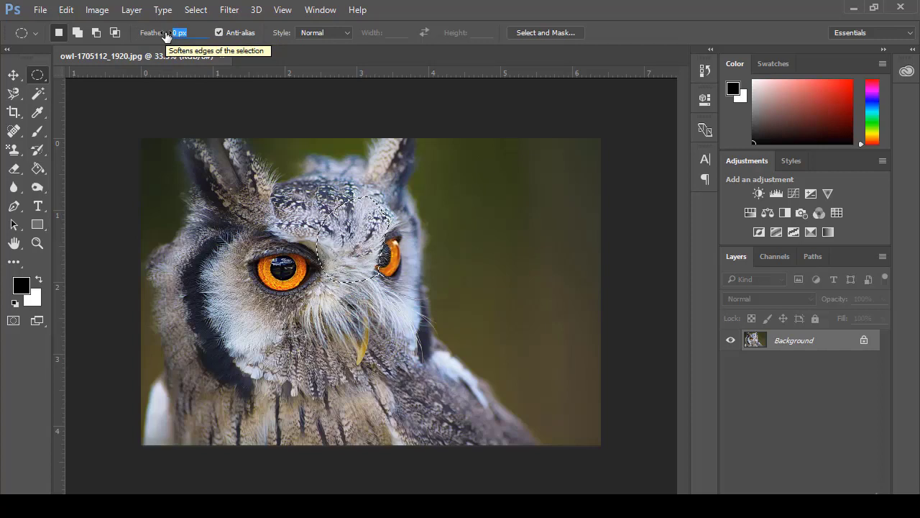
type("5")
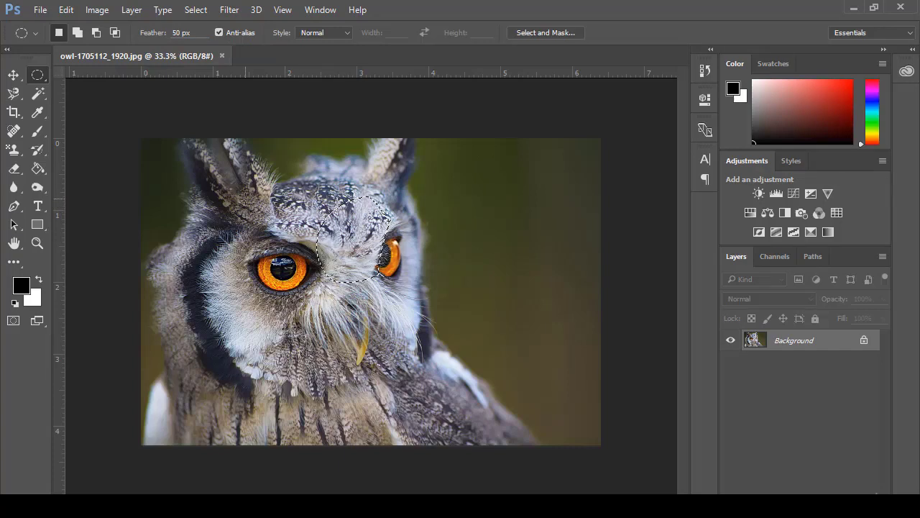
mouse_move(244, 193)
left_mouse_down()
mouse_move(367, 327)
mouse_move(345, 296)
left_mouse_up()
left_click_drag(331, 251, 313, 271)
- Copy the selected eye and paste it onto a new Layer 1
left_click(87, 11)
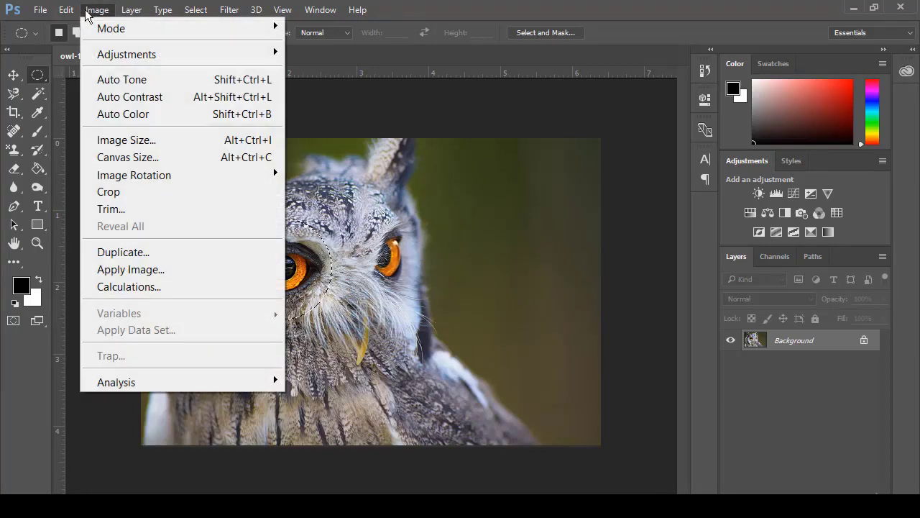
left_click(87, 11)
left_click(66, 10)
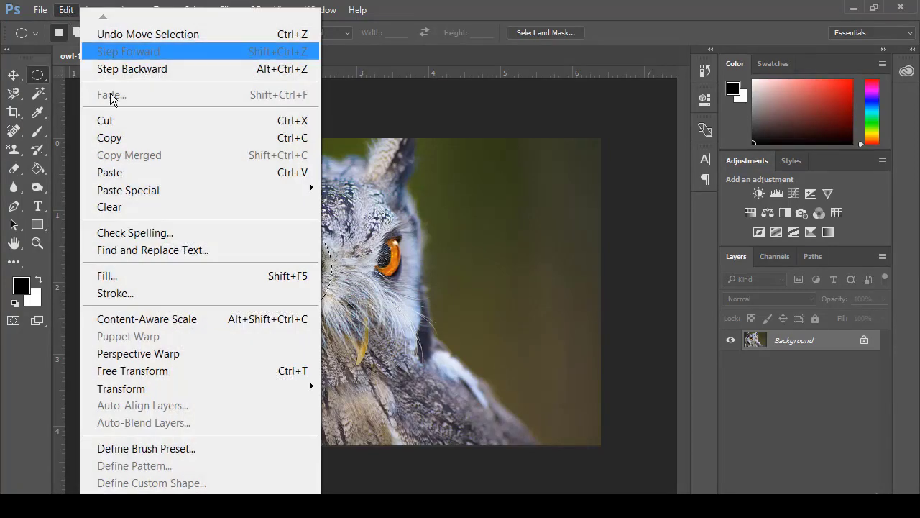
left_click(125, 139)
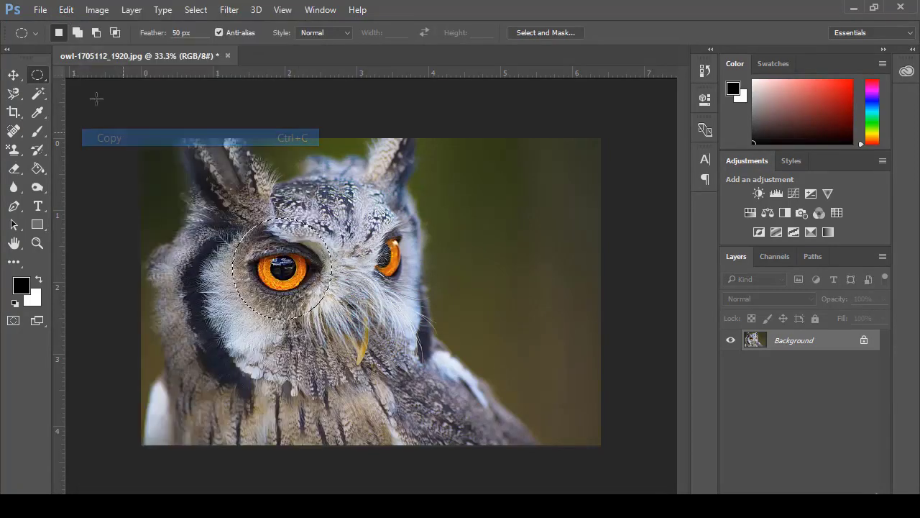
left_click(66, 11)
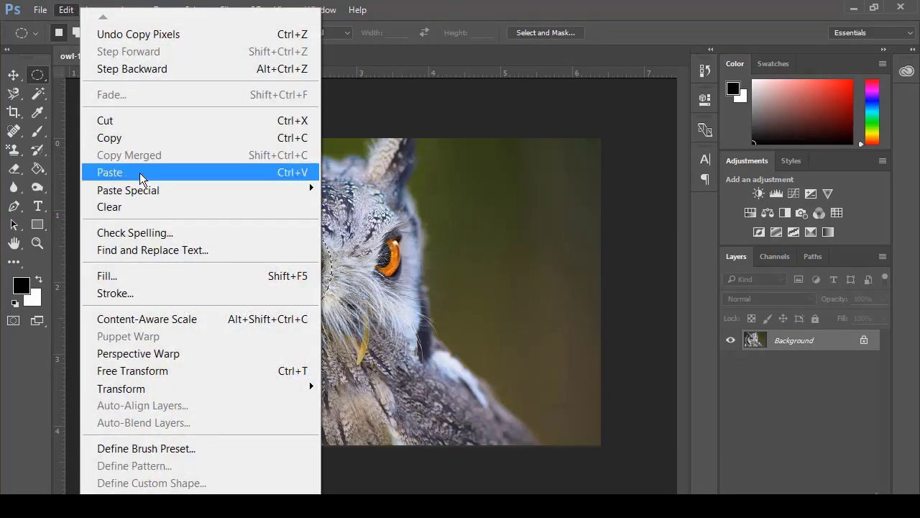
left_click(141, 176)
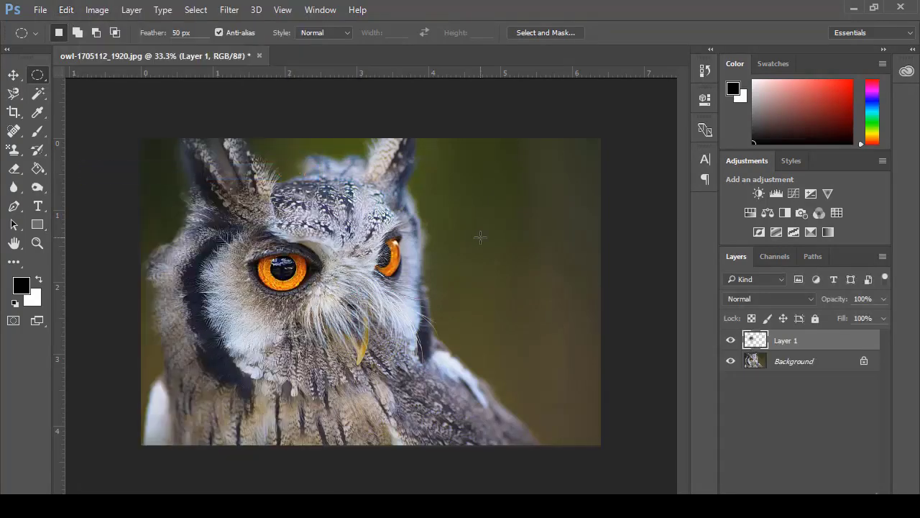
- Hide Background, move the Layer 1 eye, then show Background and place the eye upper right
left_click(731, 362)
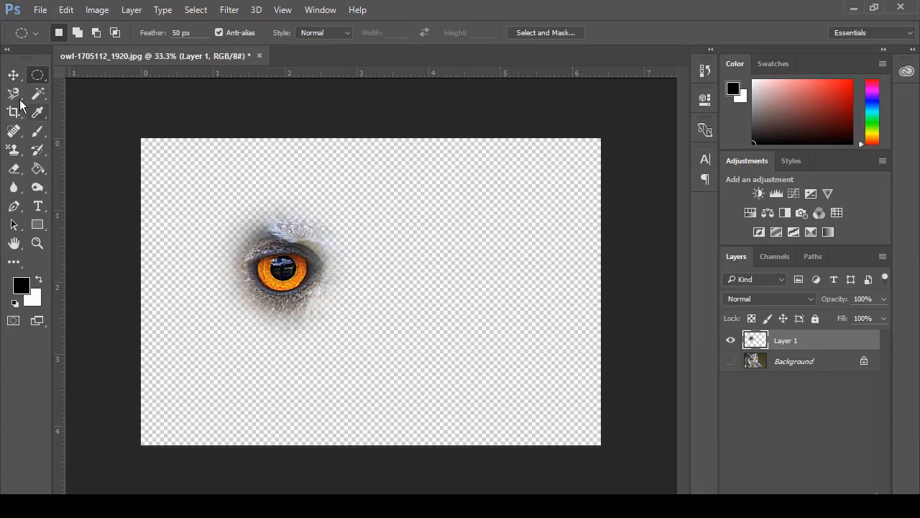
left_click(13, 76)
mouse_move(292, 243)
left_mouse_down()
mouse_move(330, 253)
mouse_move(364, 233)
mouse_move(379, 246)
left_mouse_up()
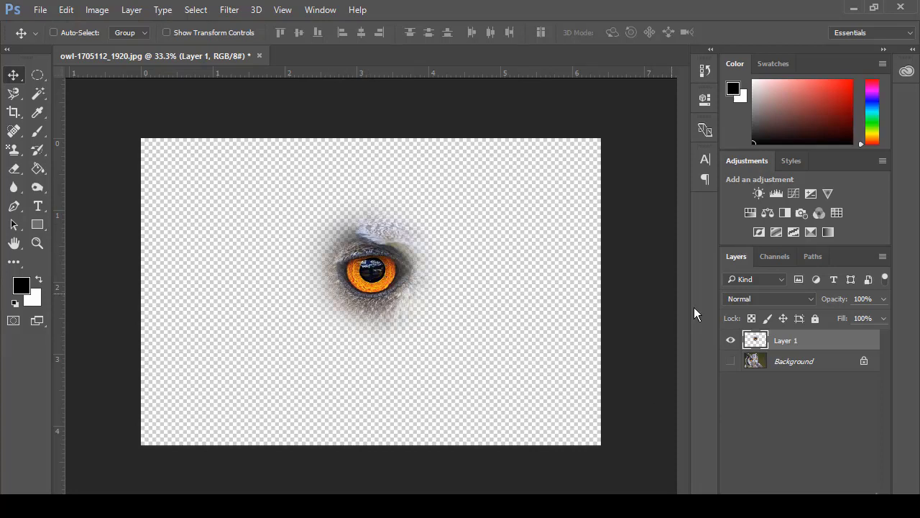
left_click(731, 361)
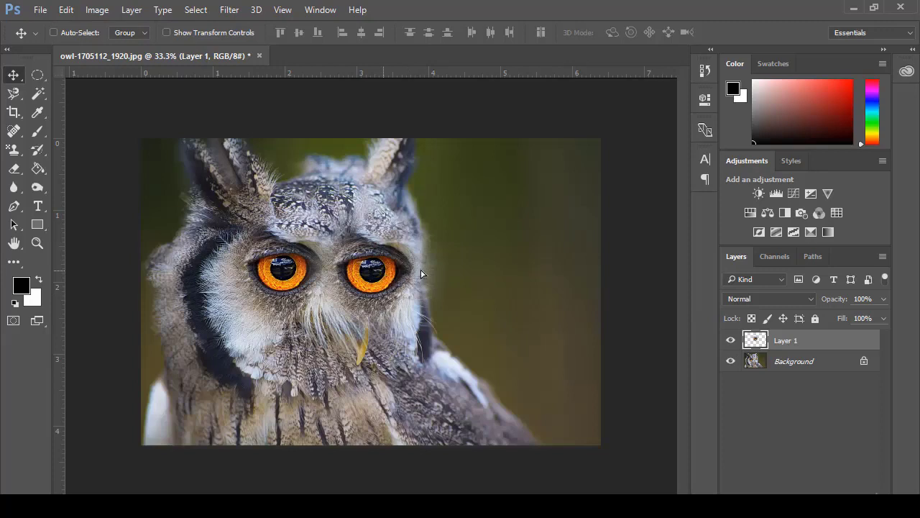
mouse_move(398, 261)
left_mouse_down()
mouse_move(530, 240)
mouse_move(541, 210)
mouse_move(513, 233)
mouse_move(517, 210)
left_mouse_up()
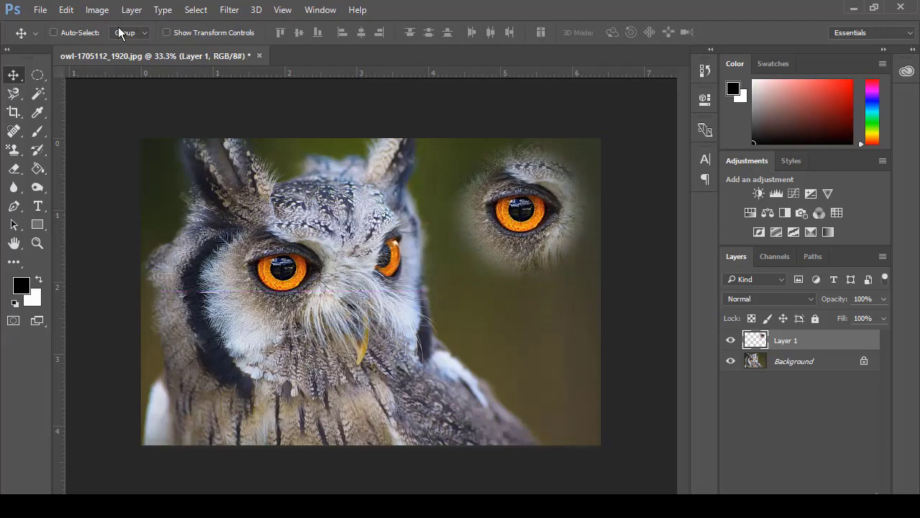
- Set feather to 0 and draw a circular selection around the left eye
left_click(38, 75)
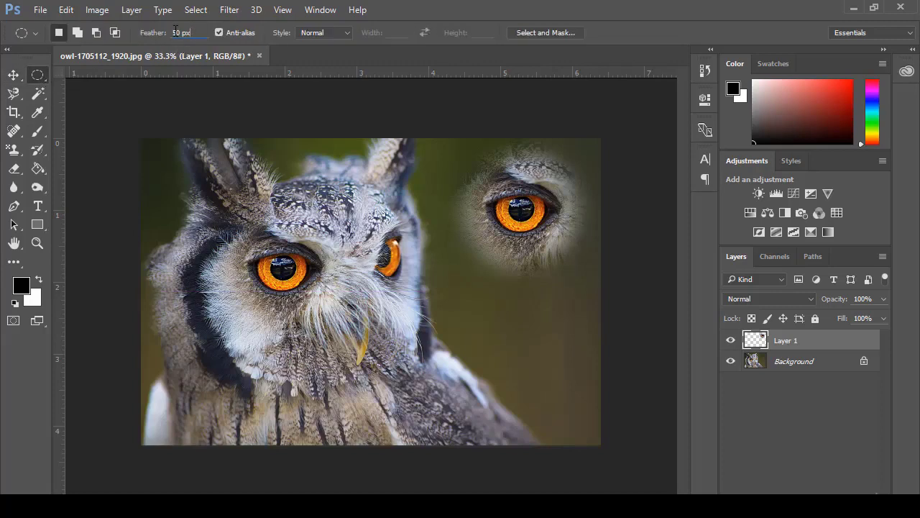
double_click(175, 32)
type("0")
mouse_move(234, 216)
left_mouse_down()
mouse_move(323, 260)
mouse_move(332, 325)
left_mouse_up()
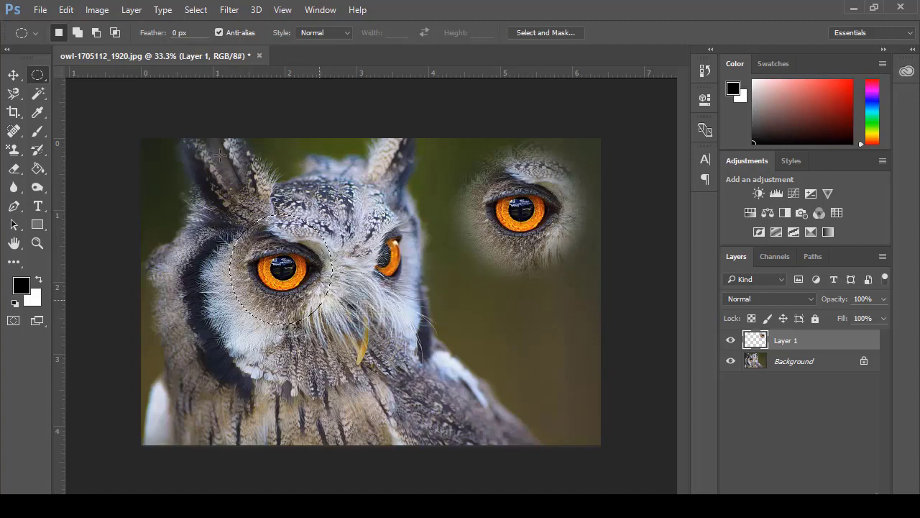
- Dismiss the empty-selection copy error and make the Background layer active
left_click(92, 12)
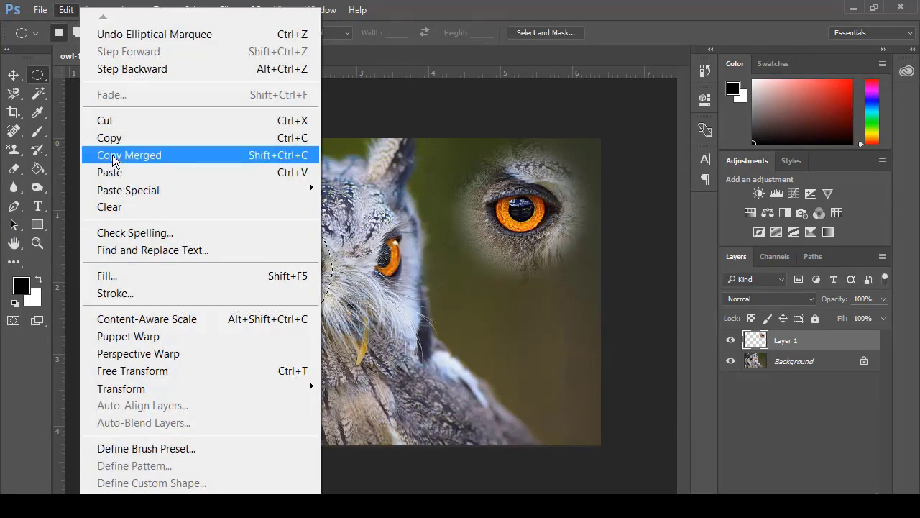
left_click(108, 137)
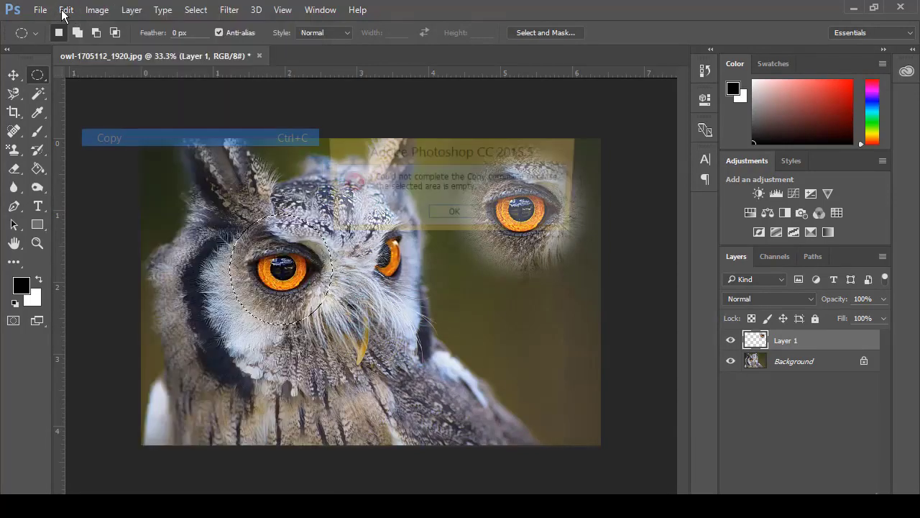
left_click(455, 215)
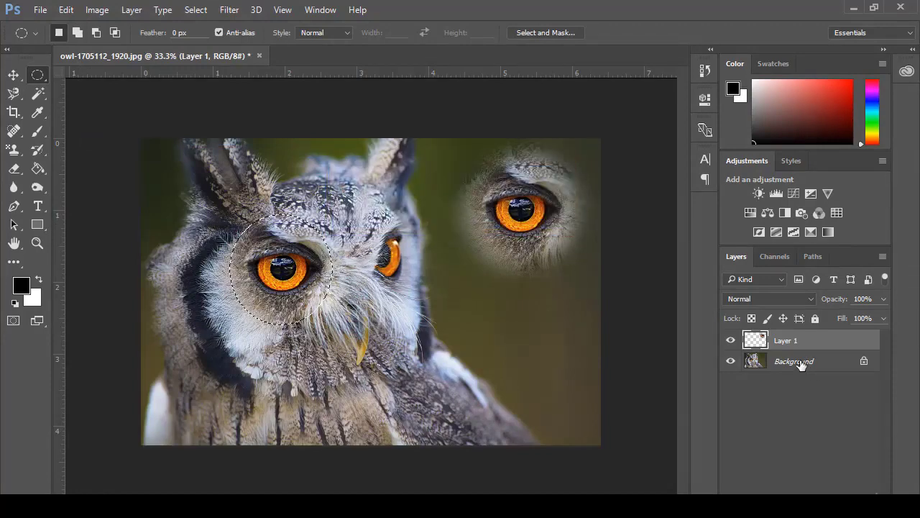
left_click(801, 362)
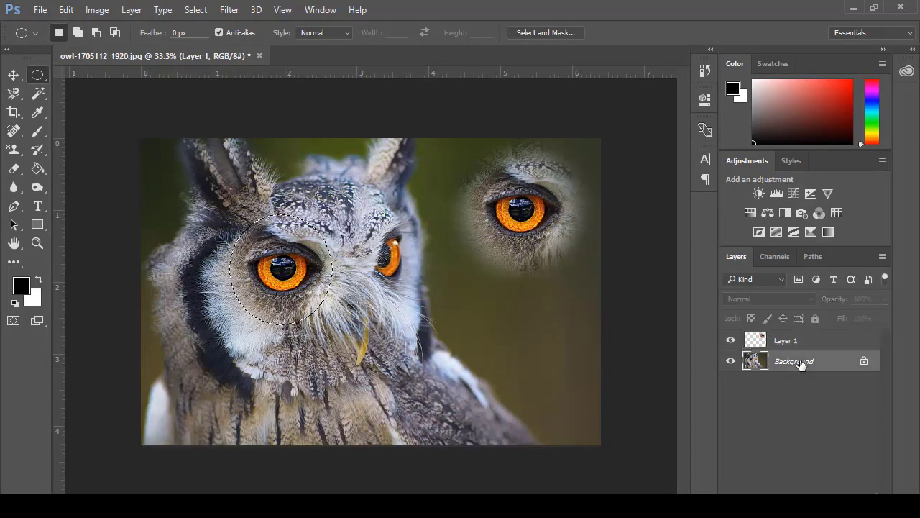
- Copy the eye from Background, paste it as Layer 2, and move it lower right
left_click(97, 10)
mouse_move(65, 9)
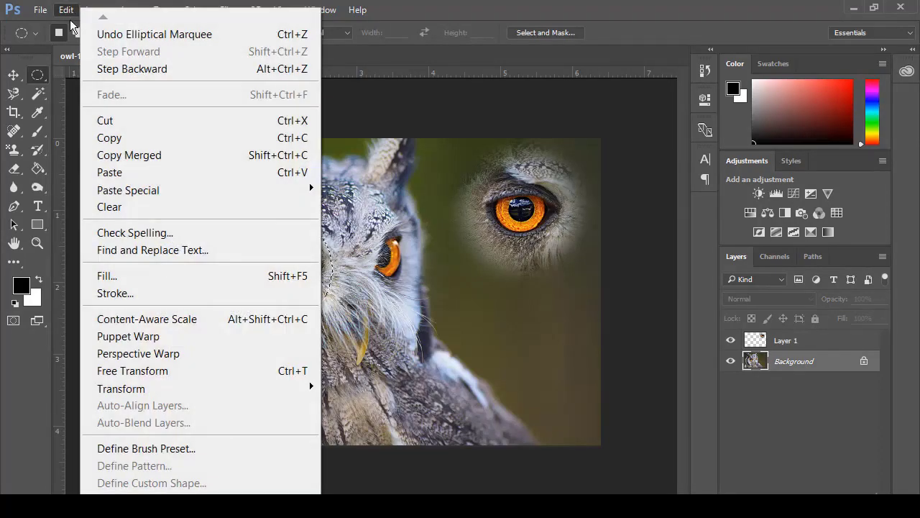
left_click(112, 141)
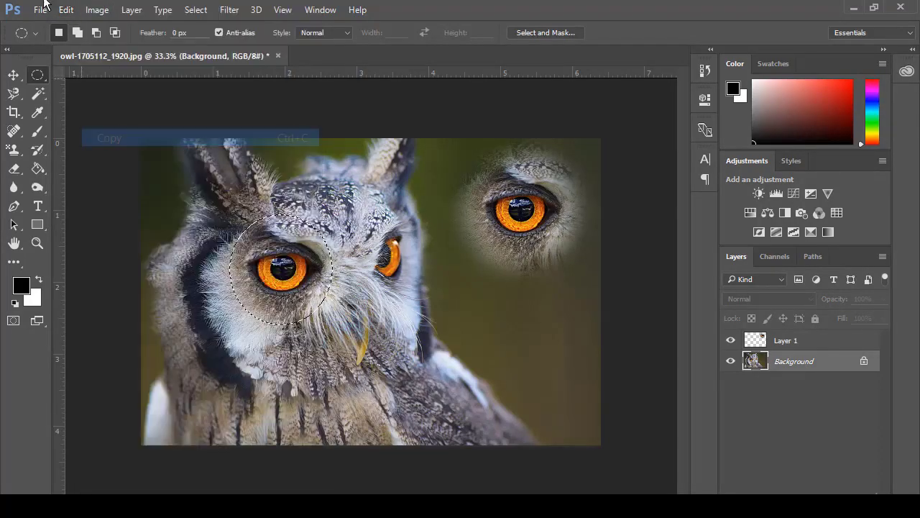
left_click(65, 10)
left_click(119, 173)
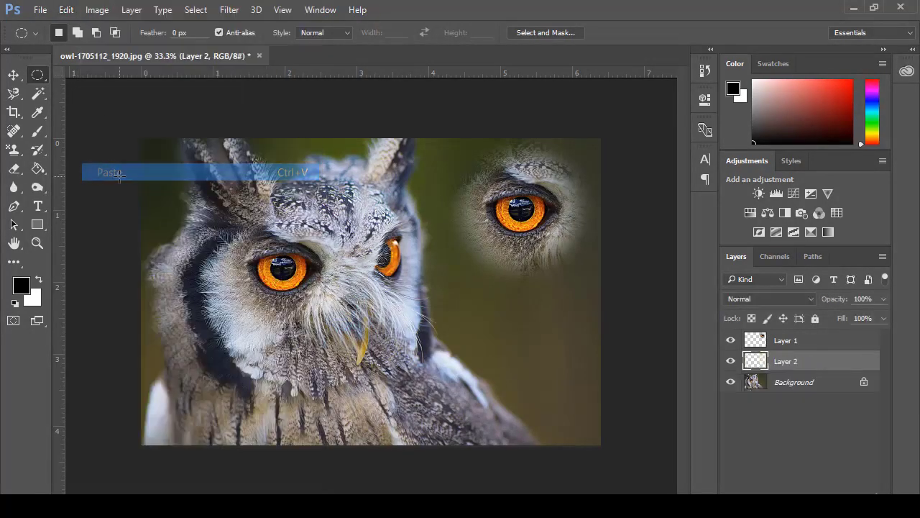
left_click(14, 75)
mouse_move(286, 273)
left_mouse_down()
mouse_move(410, 331)
mouse_move(538, 356)
left_mouse_up()
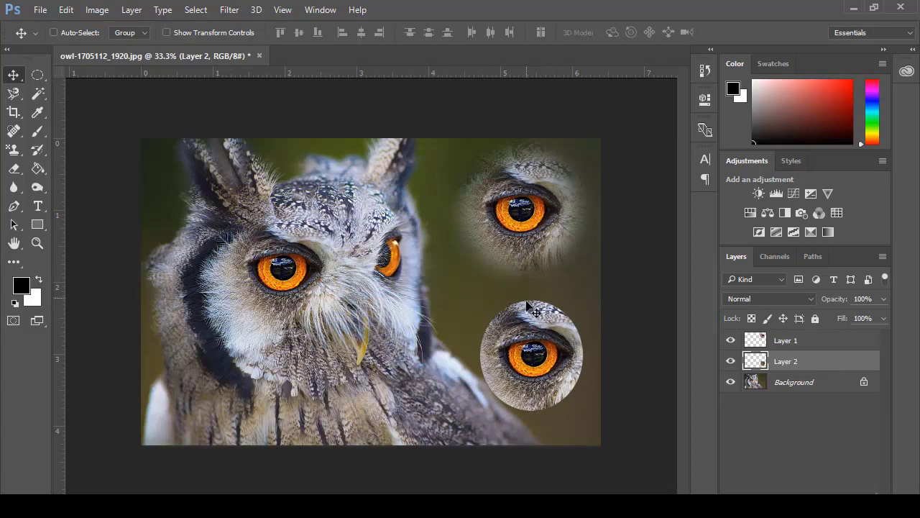
- Set feather to 100 px and select the left eye with an ellipse on Background
left_click(37, 76)
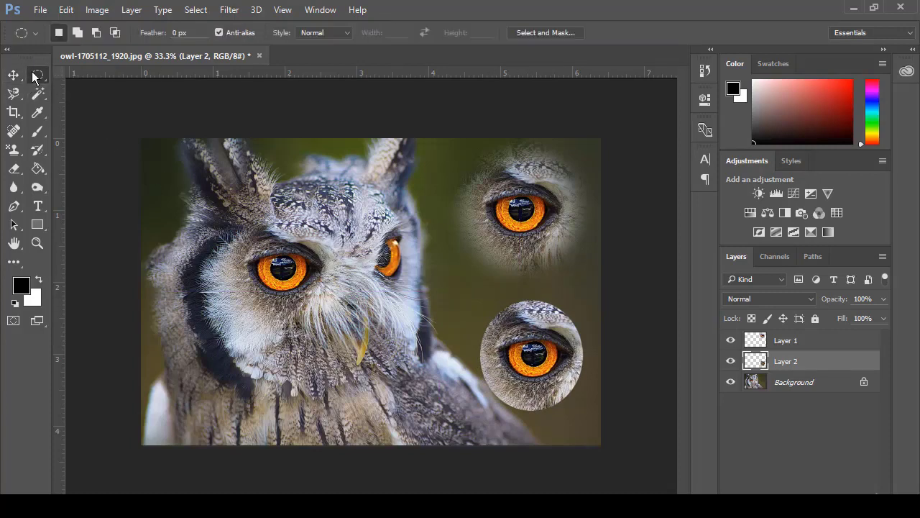
left_click(206, 35)
type("100")
left_click(779, 387)
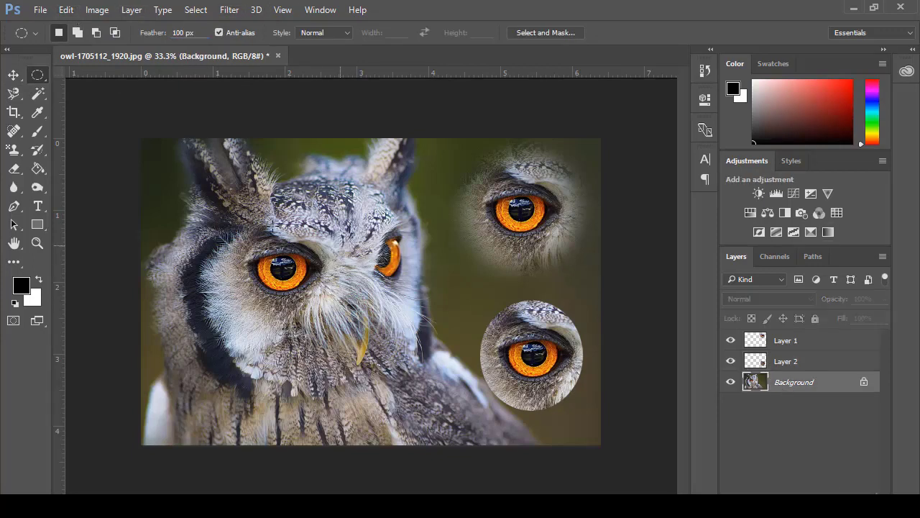
mouse_move(242, 231)
left_mouse_down()
mouse_move(308, 258)
mouse_move(333, 327)
left_mouse_up()
- Paste the eye as Layer 3, hide Background, and move it toward the canvas centre
left_click(97, 9)
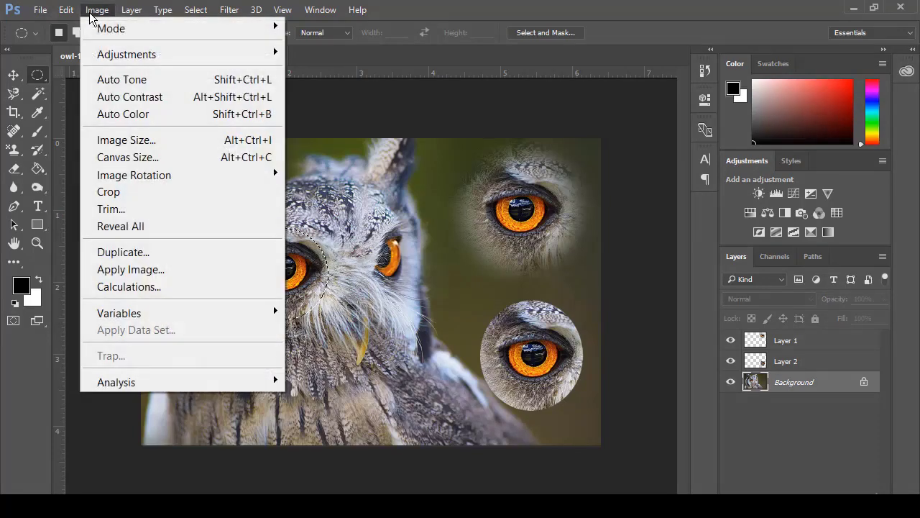
left_click(101, 140)
left_click(66, 10)
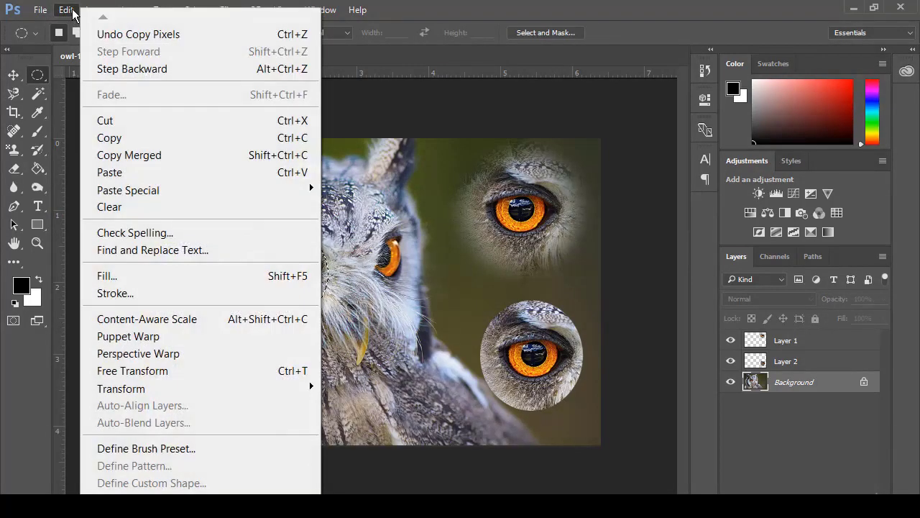
left_click(132, 176)
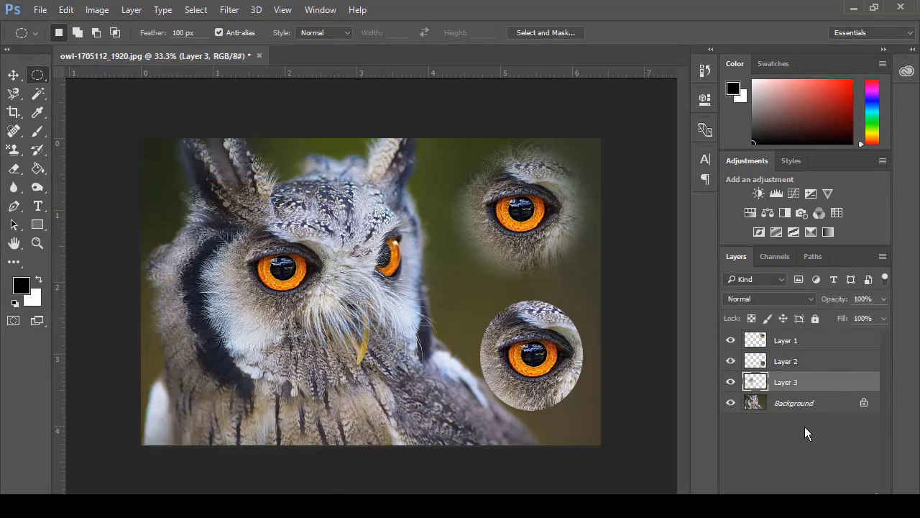
left_click(730, 404)
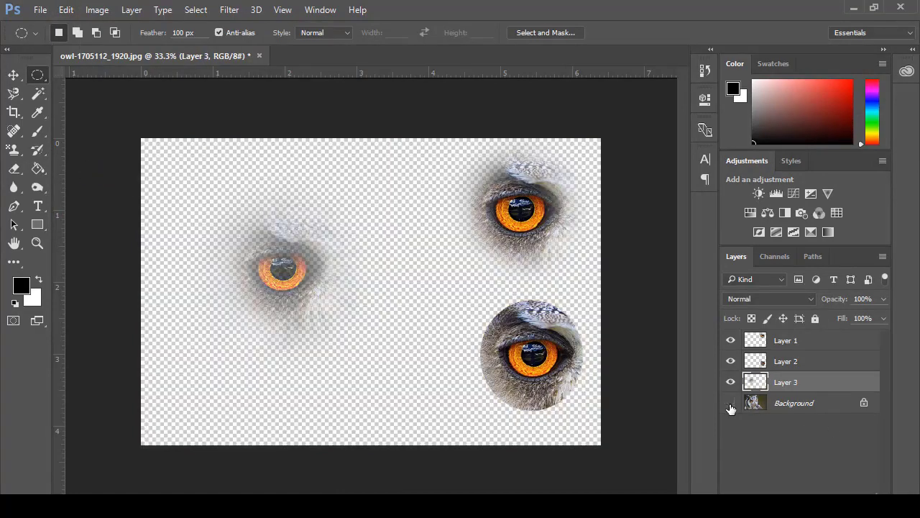
left_click(13, 75)
mouse_move(290, 271)
left_mouse_down()
mouse_move(314, 296)
mouse_move(372, 297)
mouse_move(374, 267)
mouse_move(368, 289)
mouse_move(386, 284)
left_mouse_up()
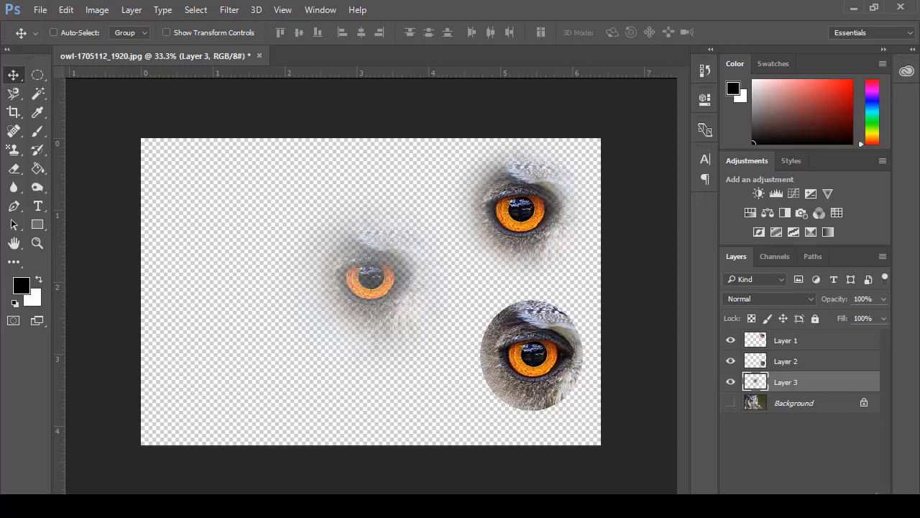
- Add Layer 4 beneath Layer 3 and fill it solid black with the Paint Bucket
key("ctrl+shift+alt+n")
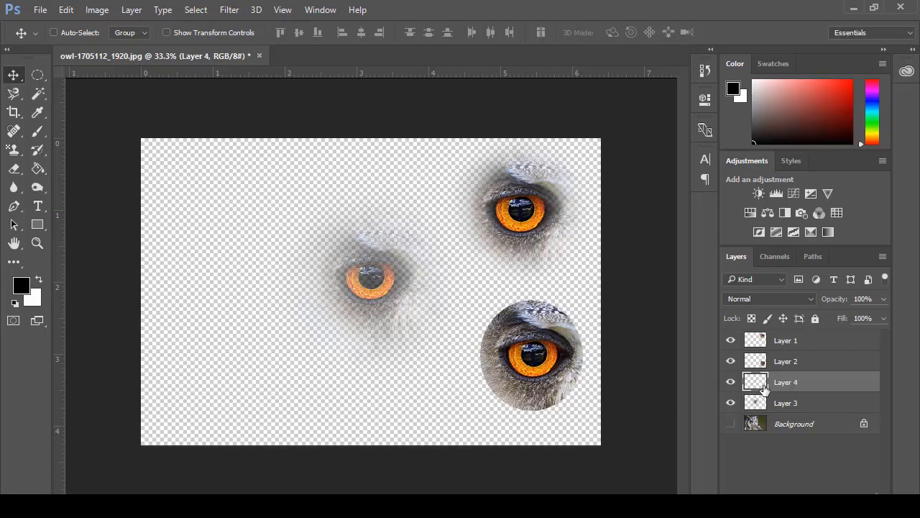
left_click_drag(763, 388, 760, 410)
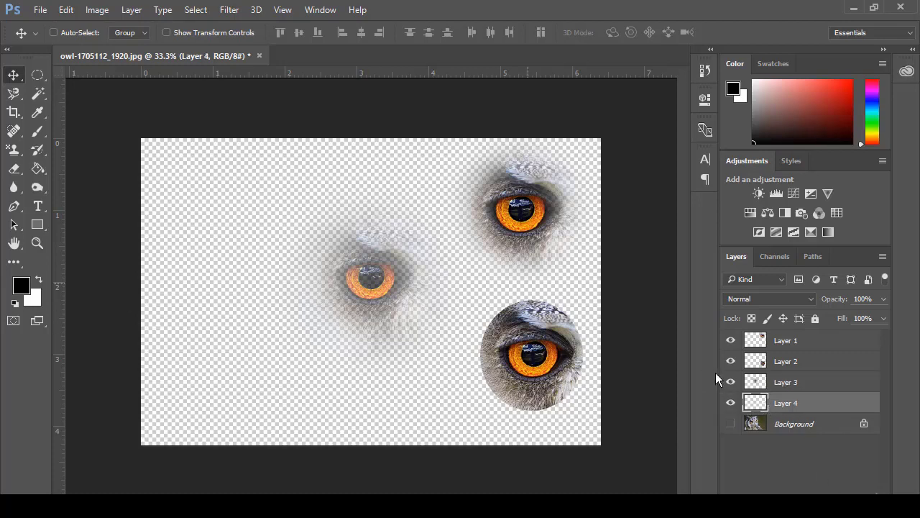
left_click(39, 168)
left_click(265, 326)
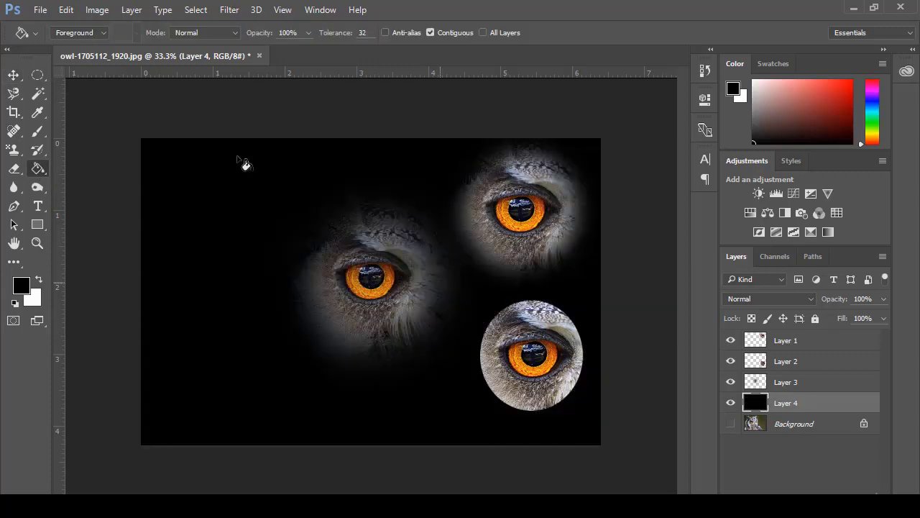
left_click(13, 75)
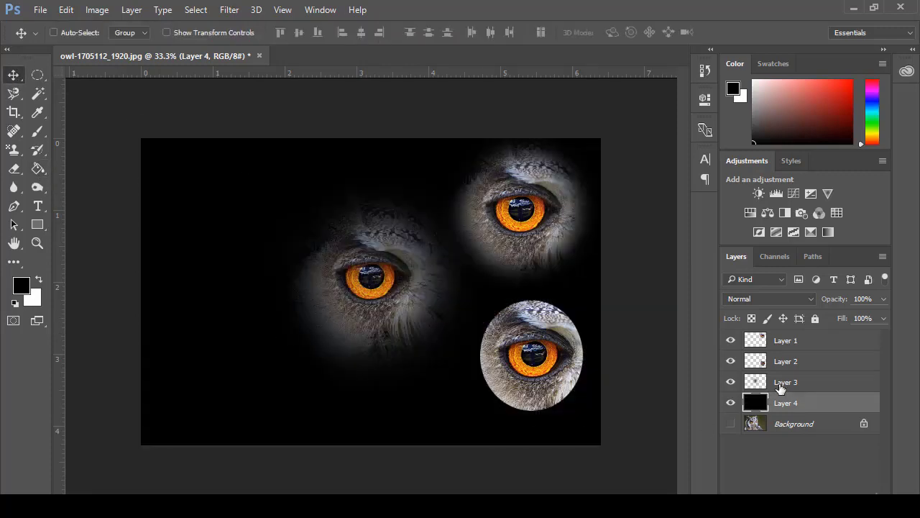
- Move the Layer 3 eye upper left, Layer 2 eye bottom centre, and nudge Layer 1's eye down-left
left_click(760, 382)
mouse_move(393, 321)
left_mouse_down()
mouse_move(326, 318)
mouse_move(282, 271)
mouse_move(271, 276)
left_mouse_up()
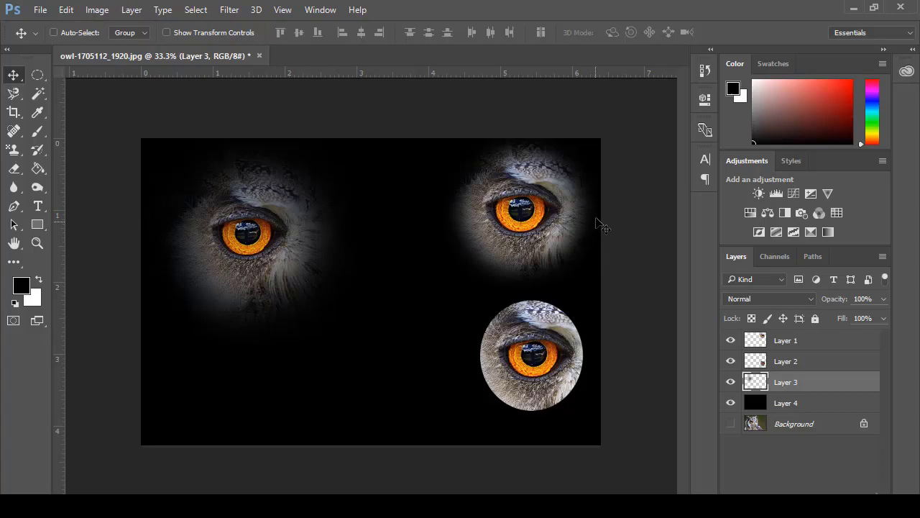
left_click(748, 360)
mouse_move(486, 230)
left_mouse_down()
mouse_move(421, 251)
mouse_move(328, 240)
left_mouse_up()
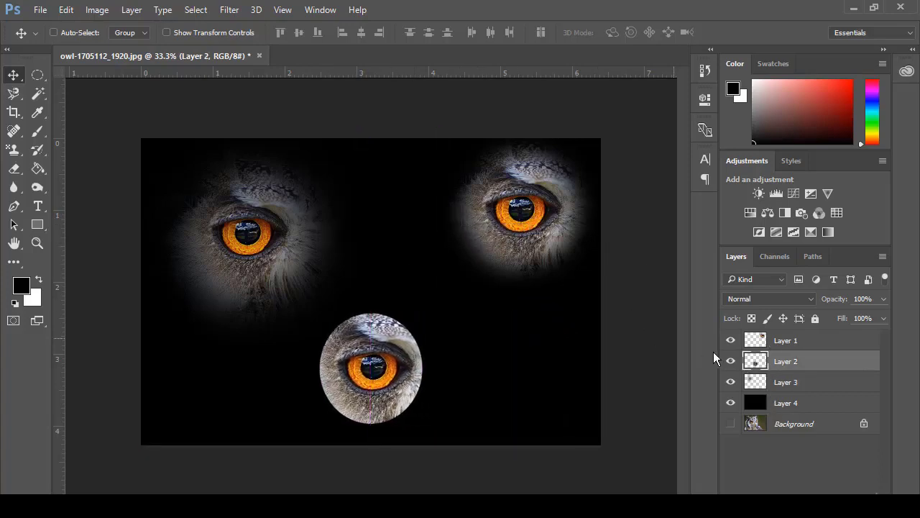
left_click(775, 347)
left_click_drag(518, 221, 502, 252)
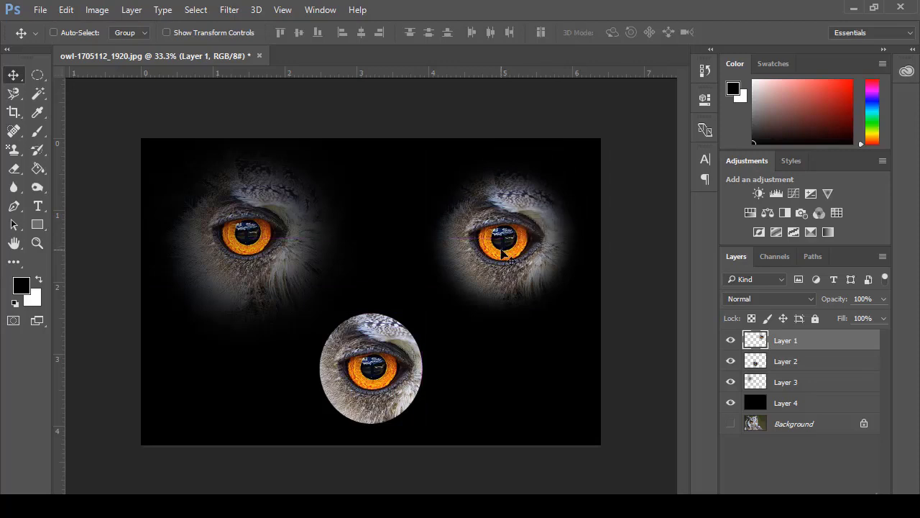